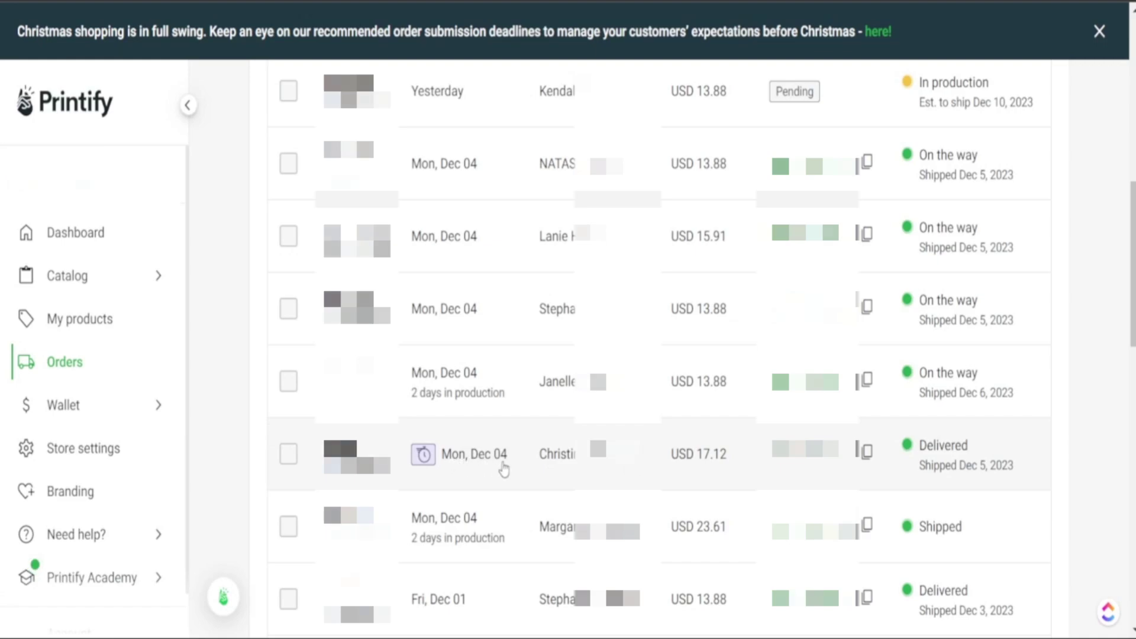
Step: Open the delivered Dec 04 order marked with the Express Delivery clock icon
click(482, 463)
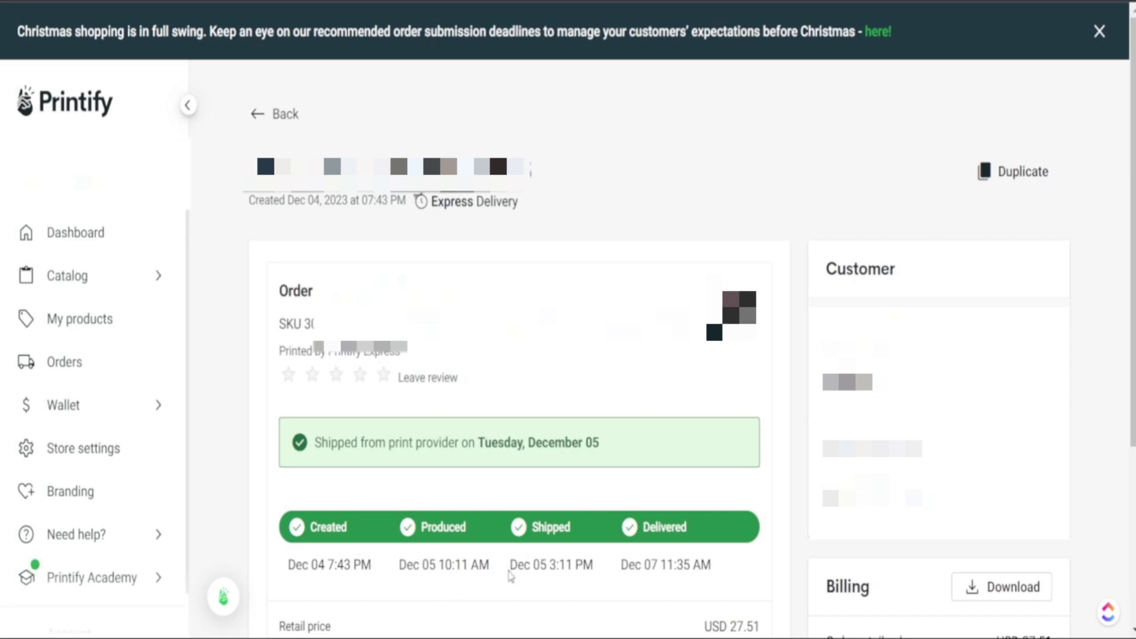
Step: Highlight the Dec 05 shipped and Dec 07 delivered dates, then the USD 7.99 Express shipping charge
drag(516, 565, 547, 566)
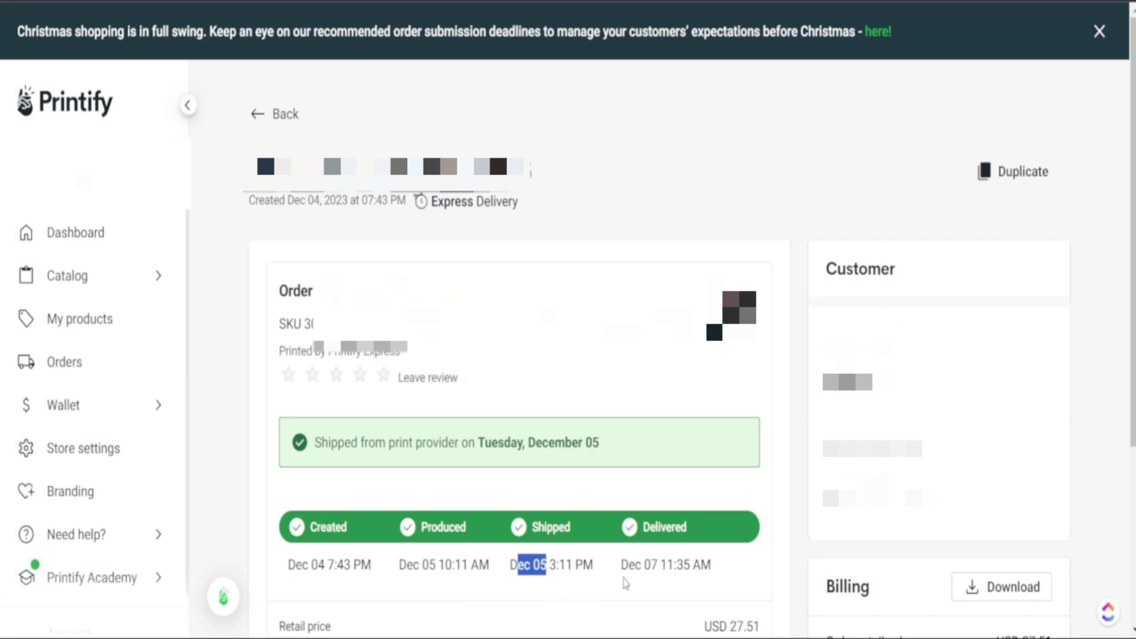
drag(621, 565, 661, 567)
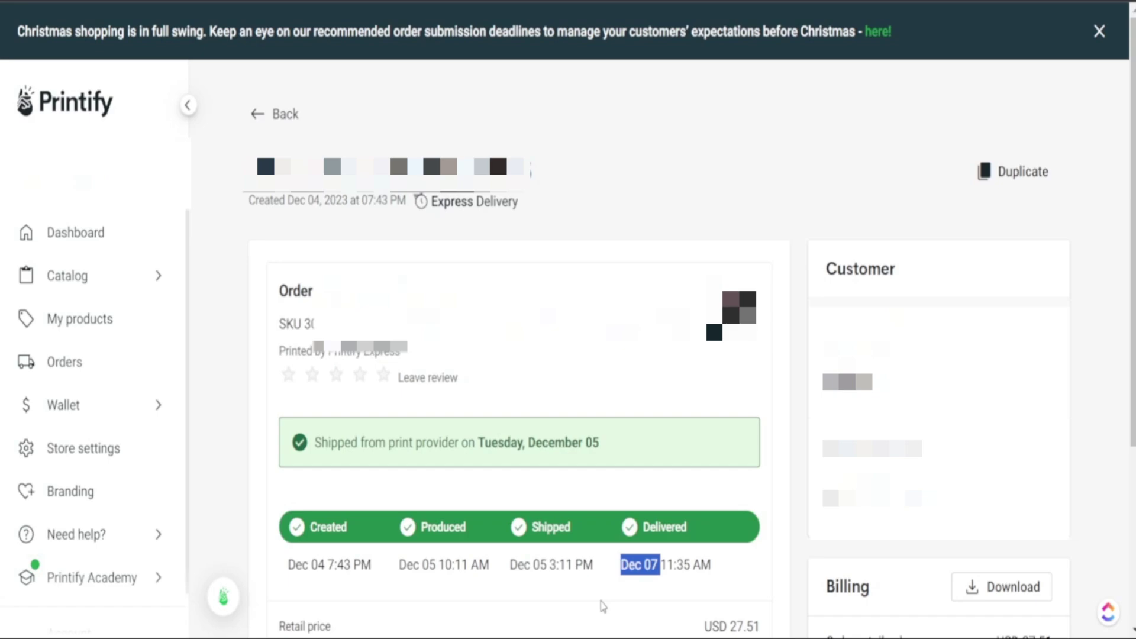
click(542, 609)
scroll(1095, 512, down, 4)
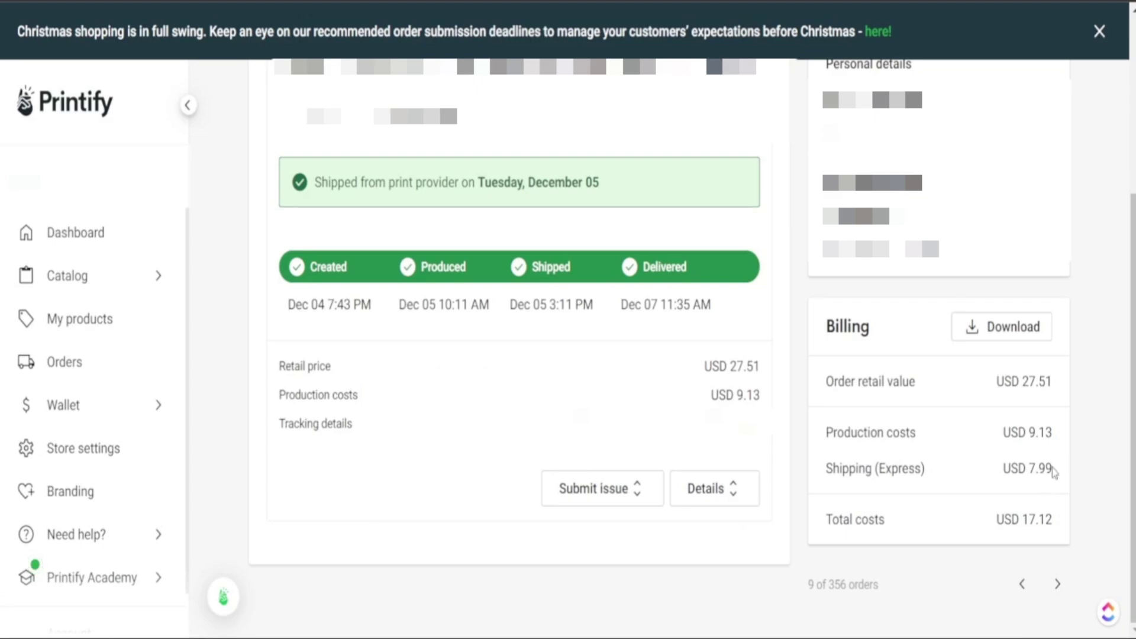
drag(1053, 472, 1006, 476)
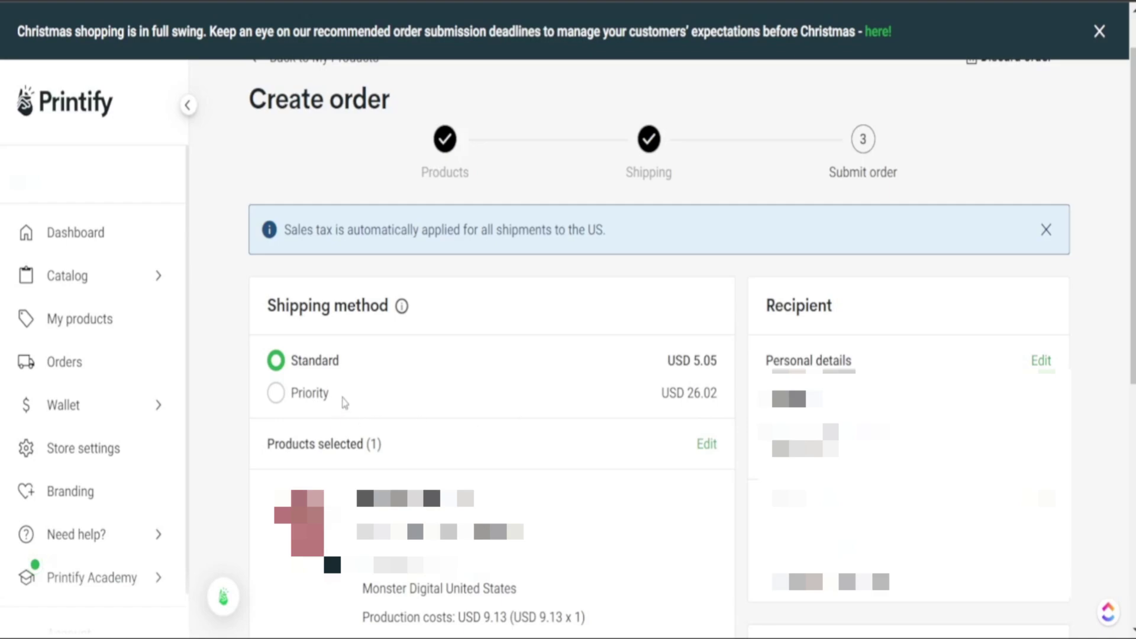
click(323, 404)
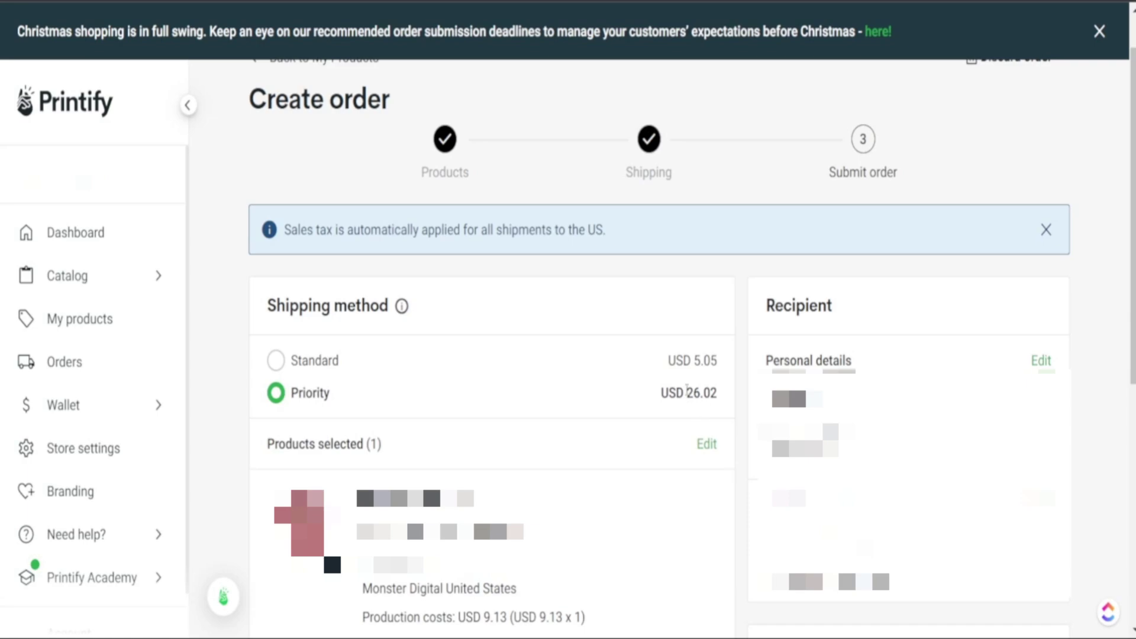
click(332, 363)
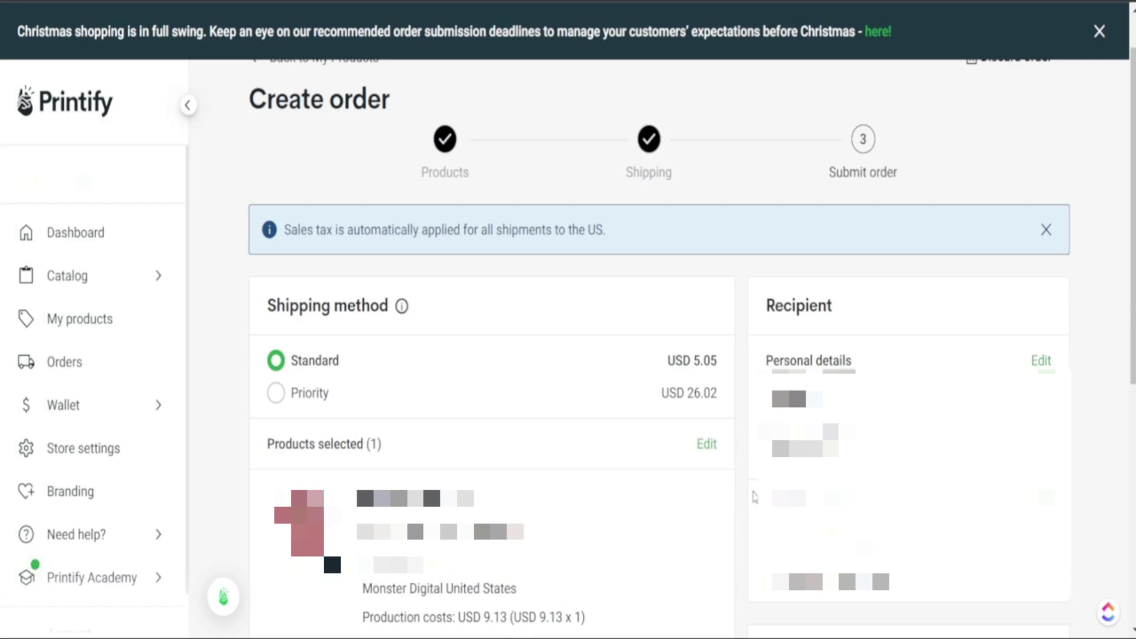
Step: Highlight the new order's 9.13 production, 24.44 shipping and 35.75 total in Billing
scroll(1060, 478, down, 8)
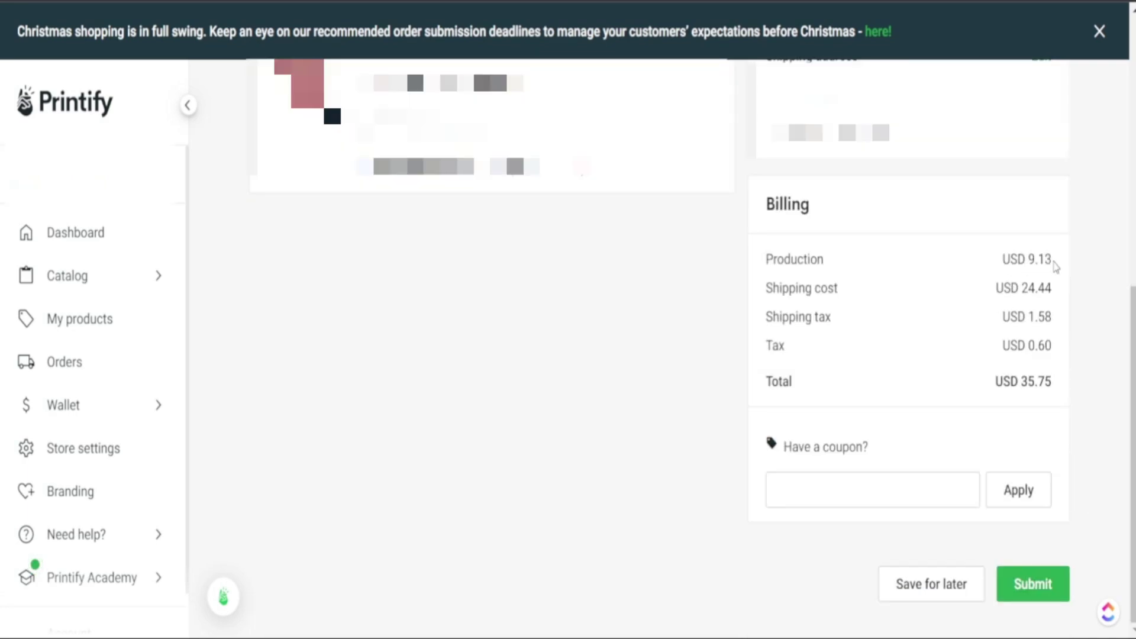
drag(1054, 260, 1028, 260)
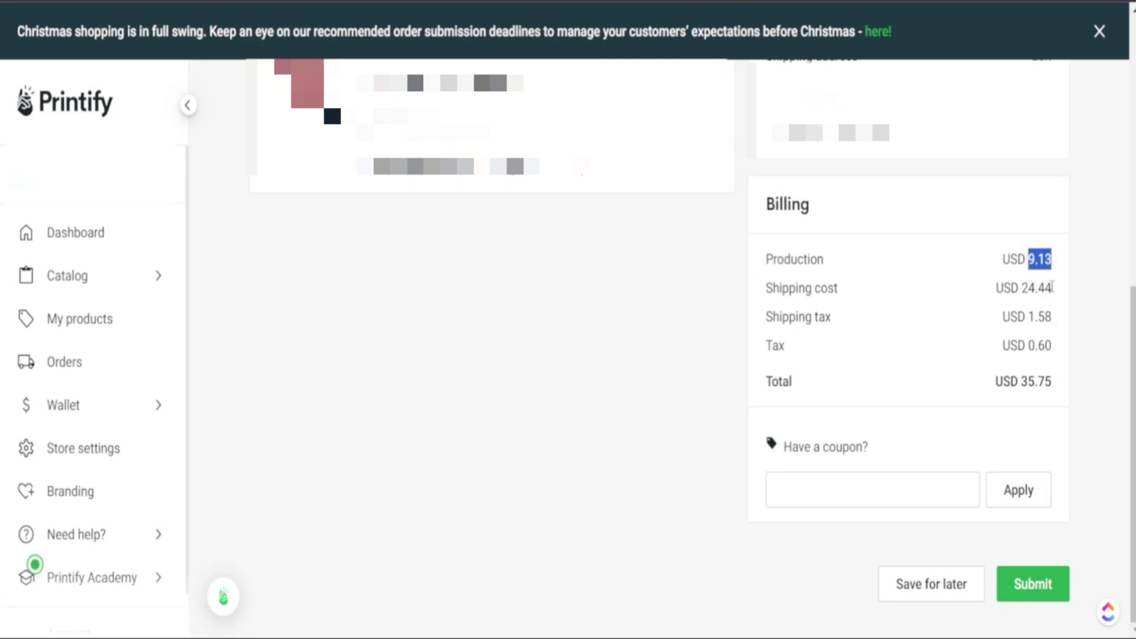
drag(1052, 288, 1029, 288)
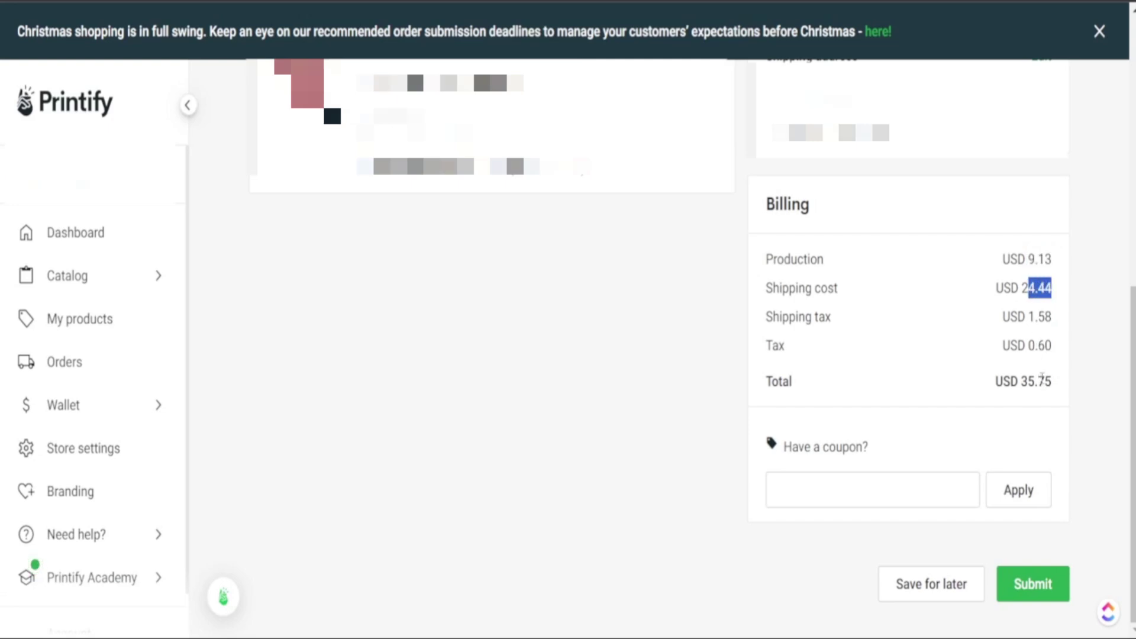
drag(1053, 381, 1022, 382)
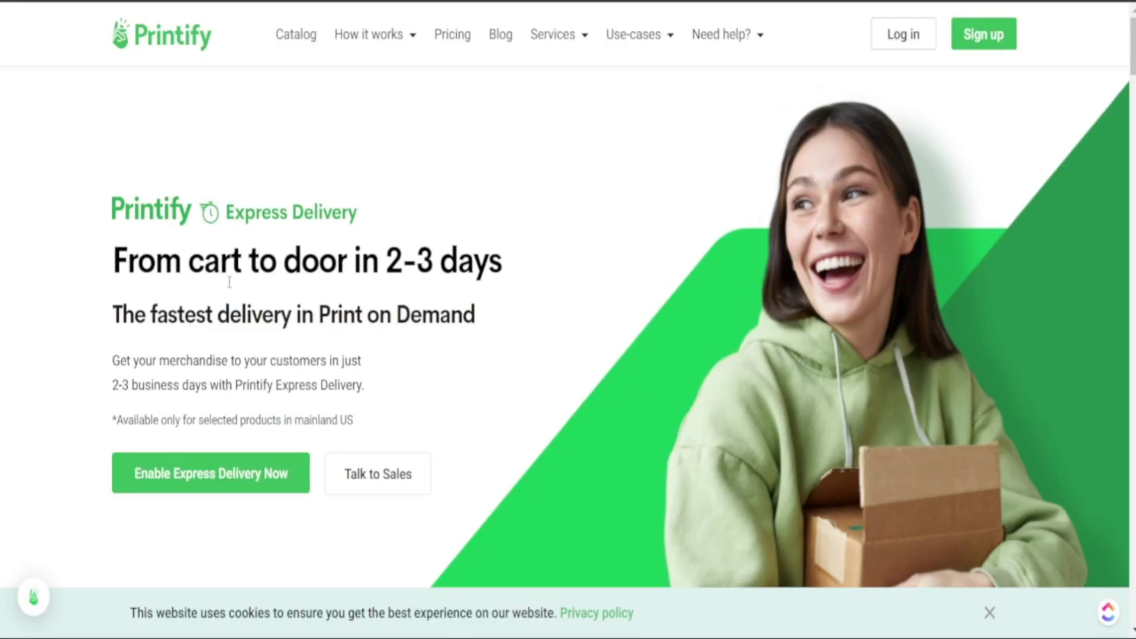
Step: Highlight the 'From cart to door in 2-3 days' headline and the Dec 15-19 delivery window
drag(125, 266, 464, 278)
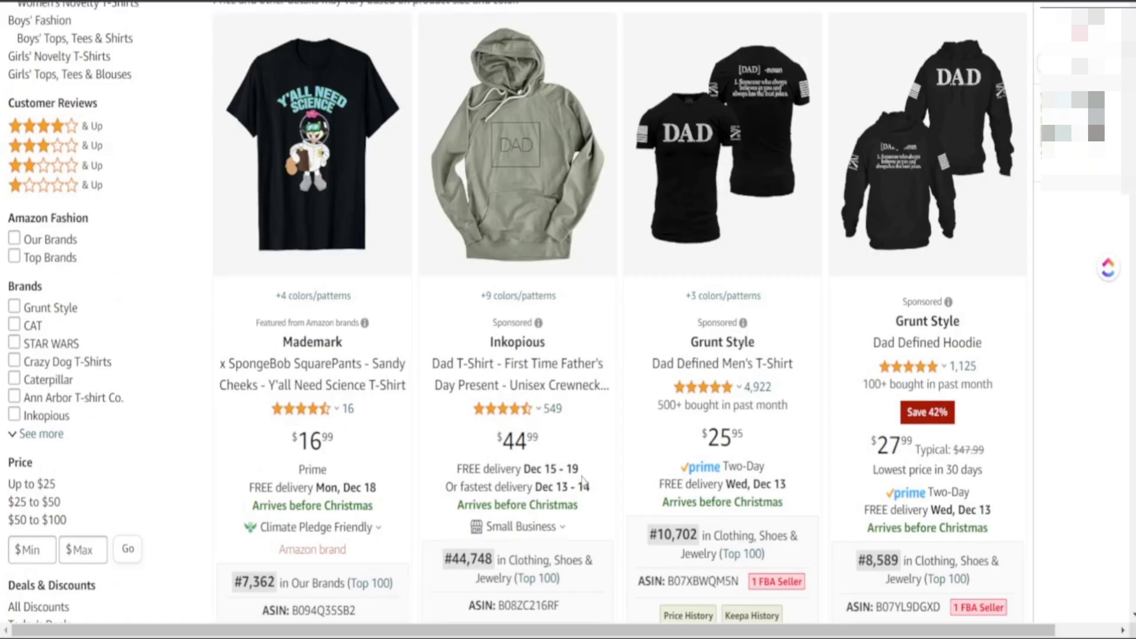
mouse_move(580, 470)
mouse_down()
mouse_move(531, 470)
mouse_move(557, 471)
mouse_up()
Step: Highlight the Dec 13 delivery date under an Amazon t-shirt result
drag(787, 484, 748, 484)
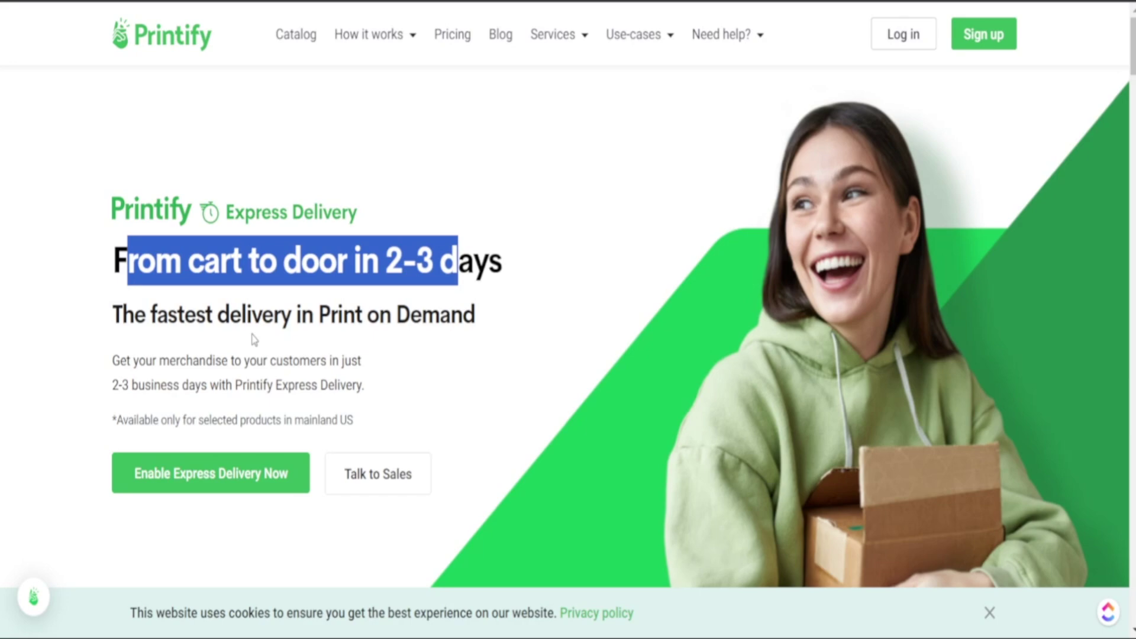
Step: Clear the headline highlight and select 'mainland US' in the Express availability note
click(254, 340)
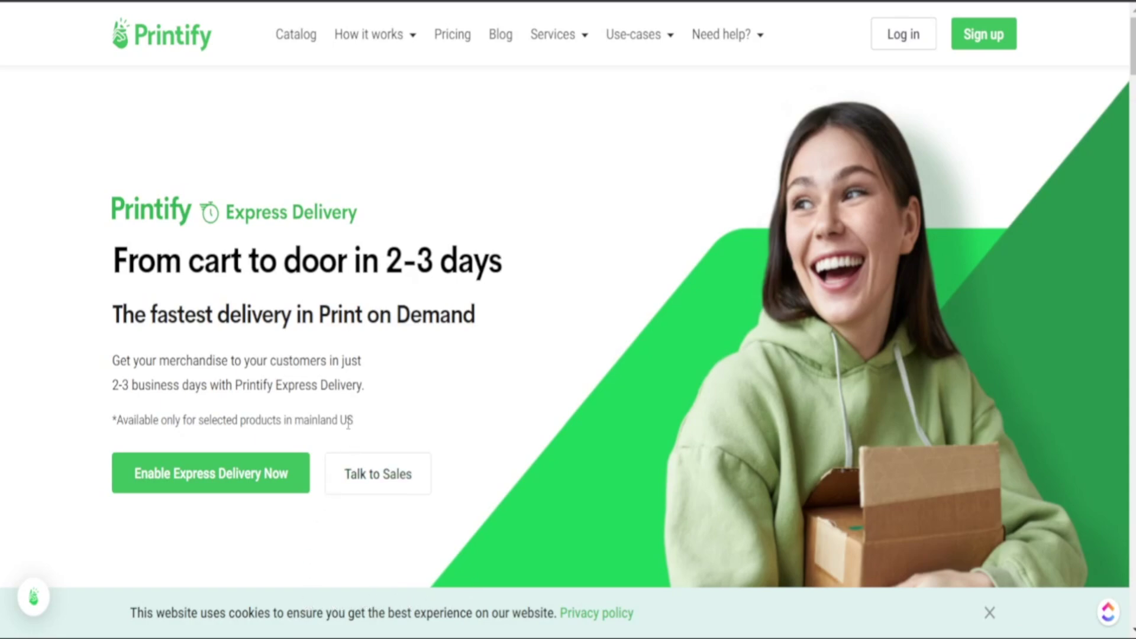
drag(296, 420, 363, 419)
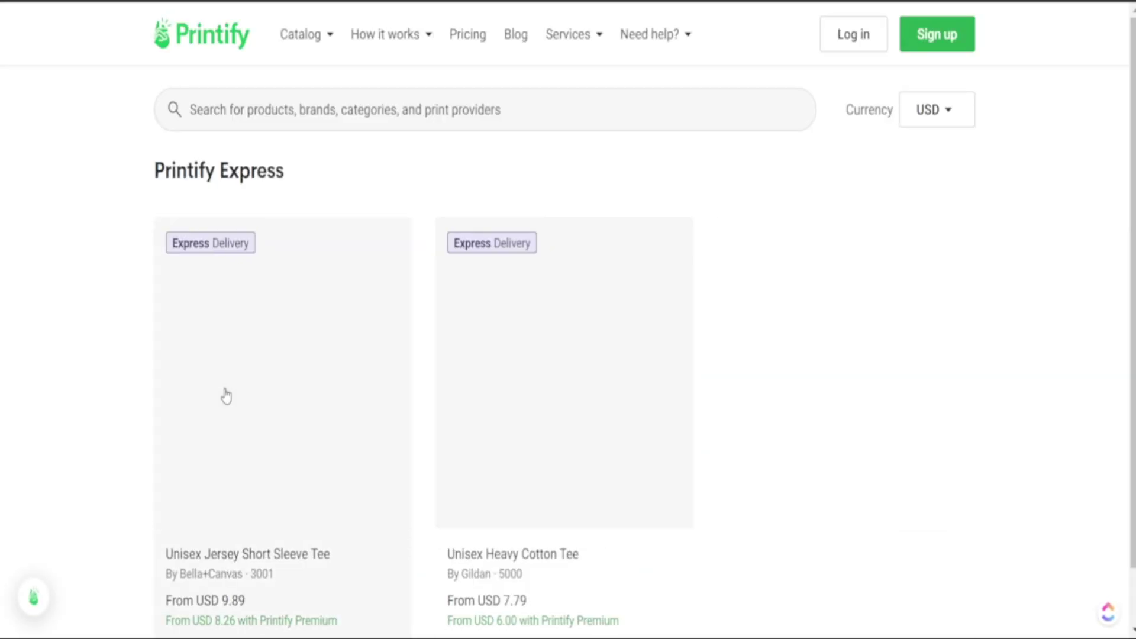
Step: Scroll the Express catalog showing the Unisex Jersey Short Sleeve Tee at USD 9.89
scroll(313, 385, down, 1)
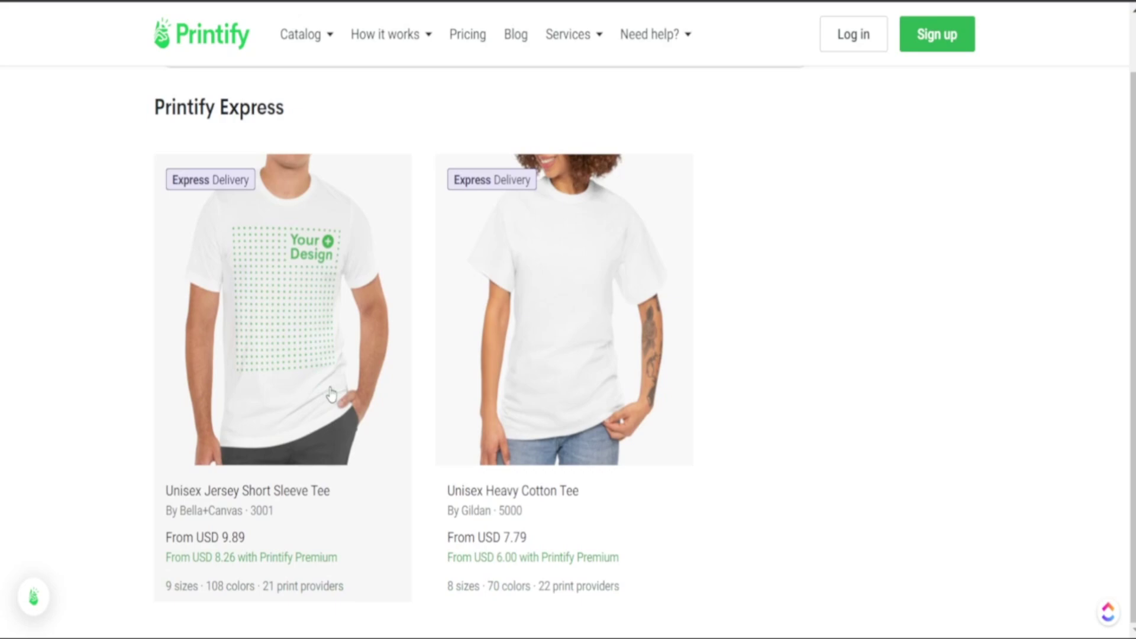
scroll(282, 461, up, 1)
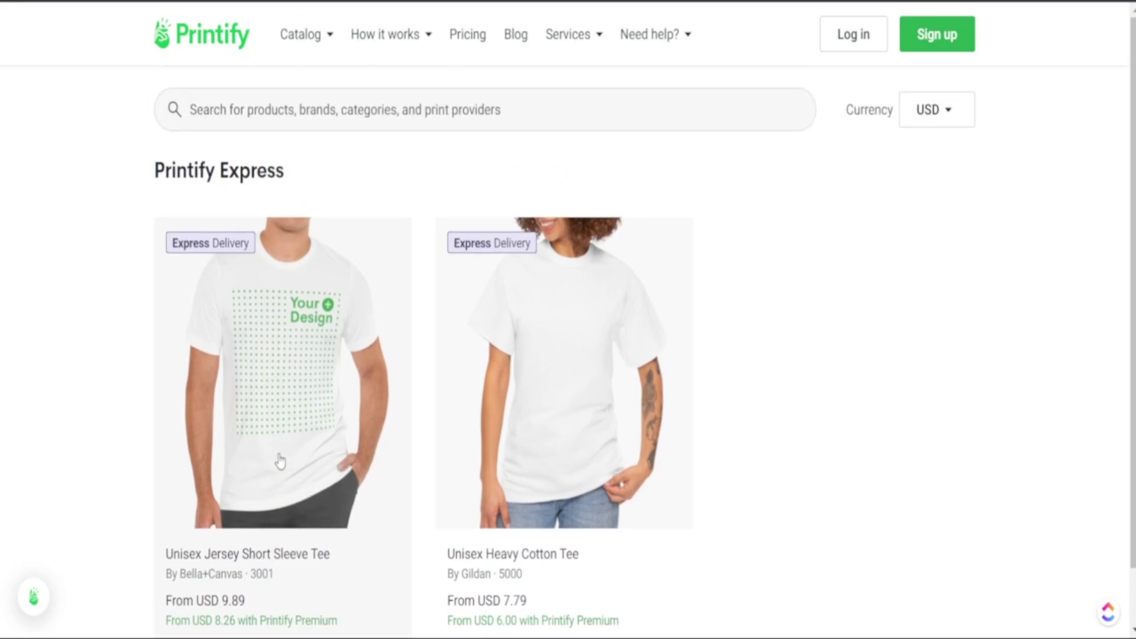
scroll(280, 462, down, 1)
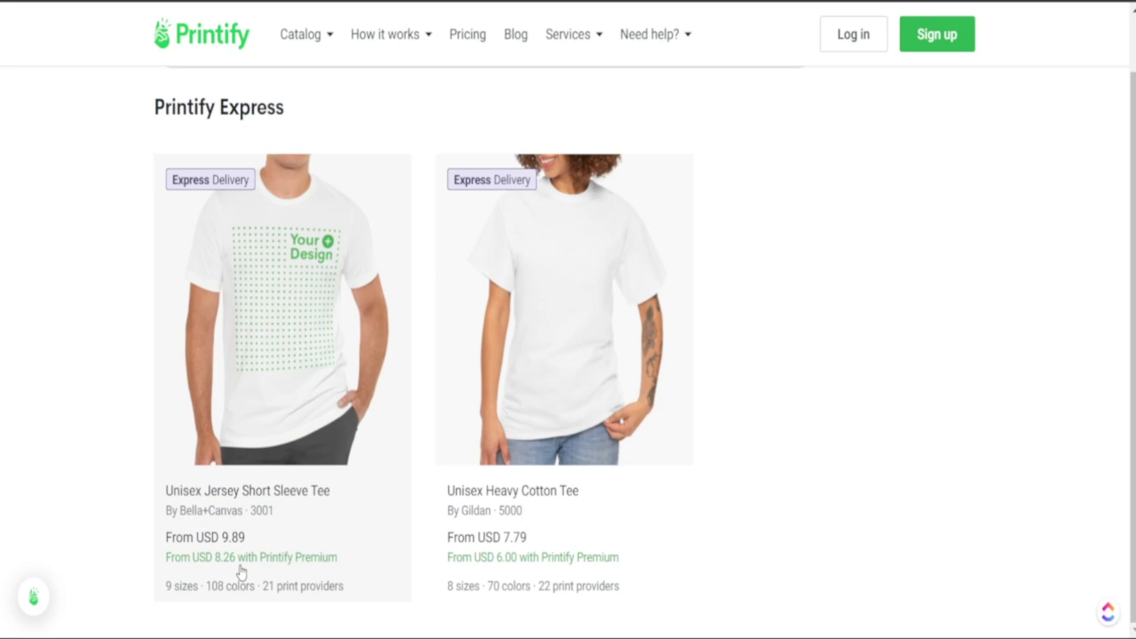
Step: Open the Unisex Jersey Short Sleeve Tee page and scroll through its available providers
click(252, 409)
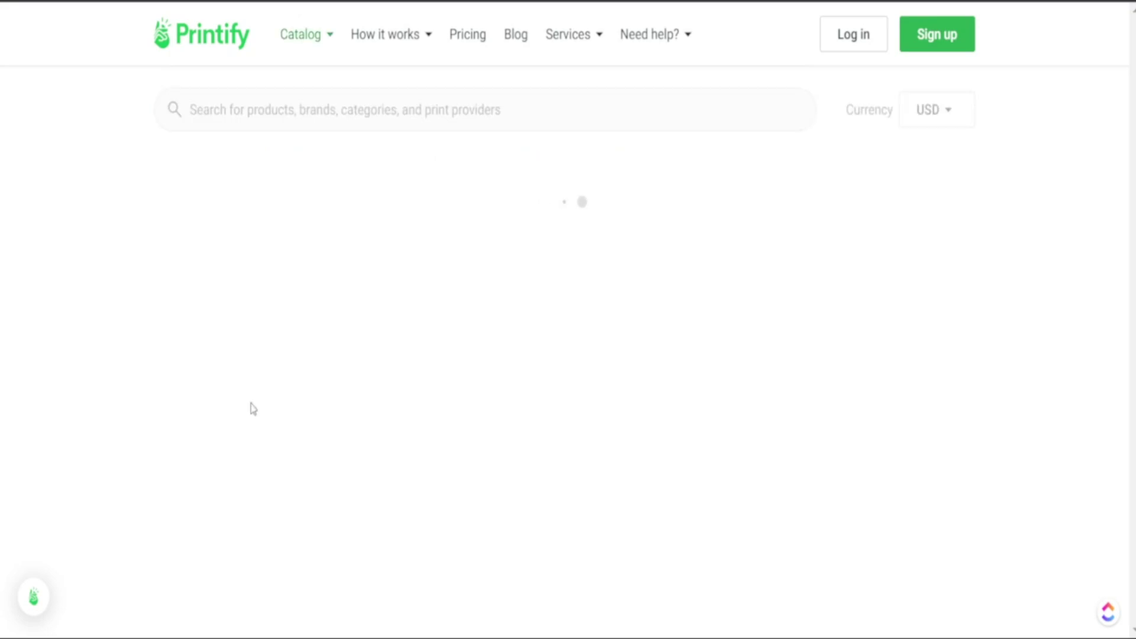
scroll(562, 408, down, 10)
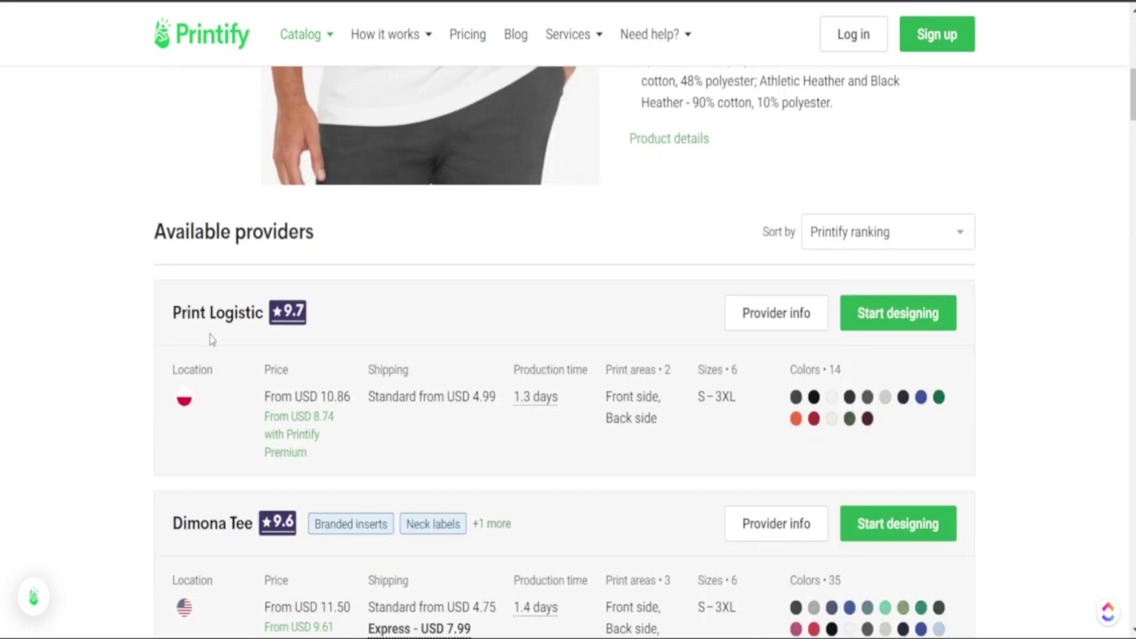
scroll(353, 429, down, 4)
scroll(358, 414, up, 1)
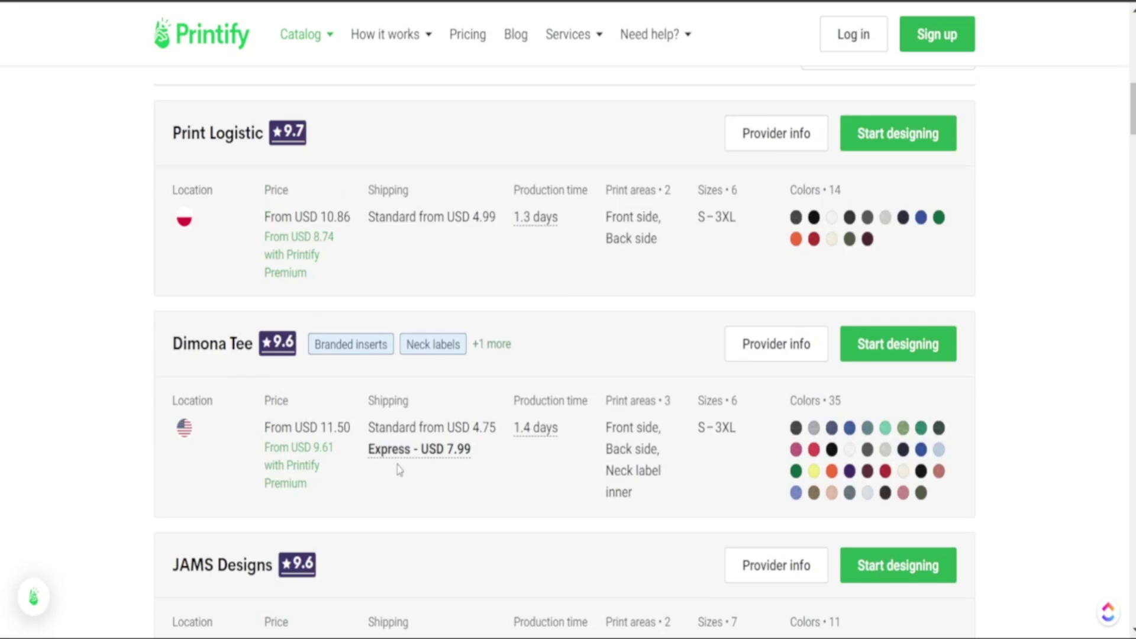
scroll(253, 316, down, 1)
scroll(252, 320, down, 2)
scroll(267, 322, up, 4)
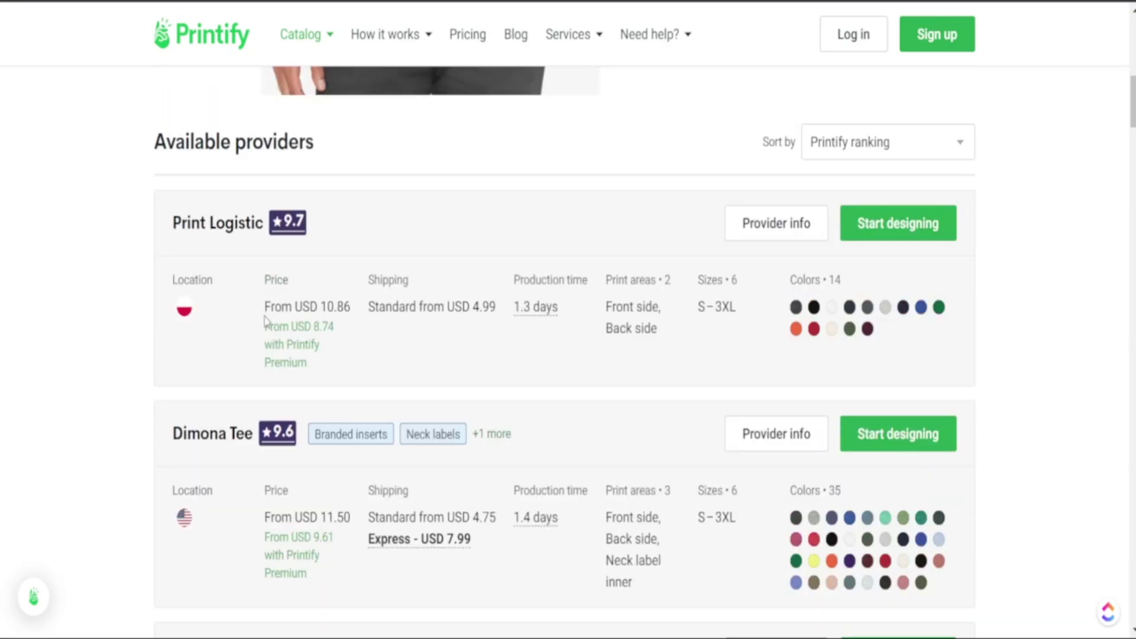
scroll(241, 340, down, 4)
scroll(240, 347, down, 11)
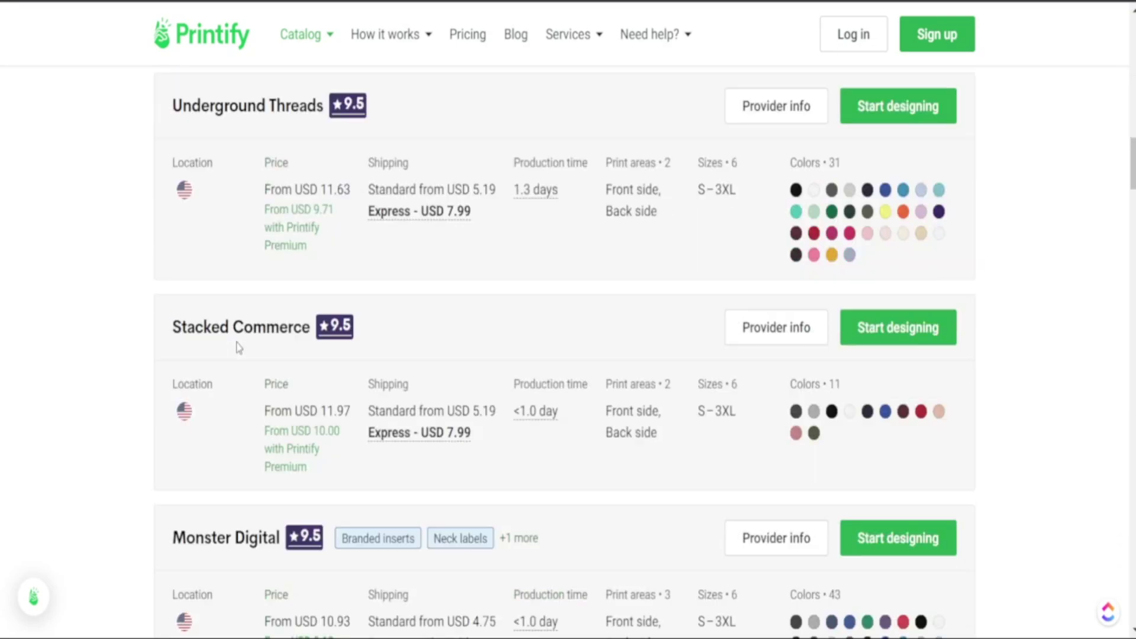
scroll(280, 380, down, 4)
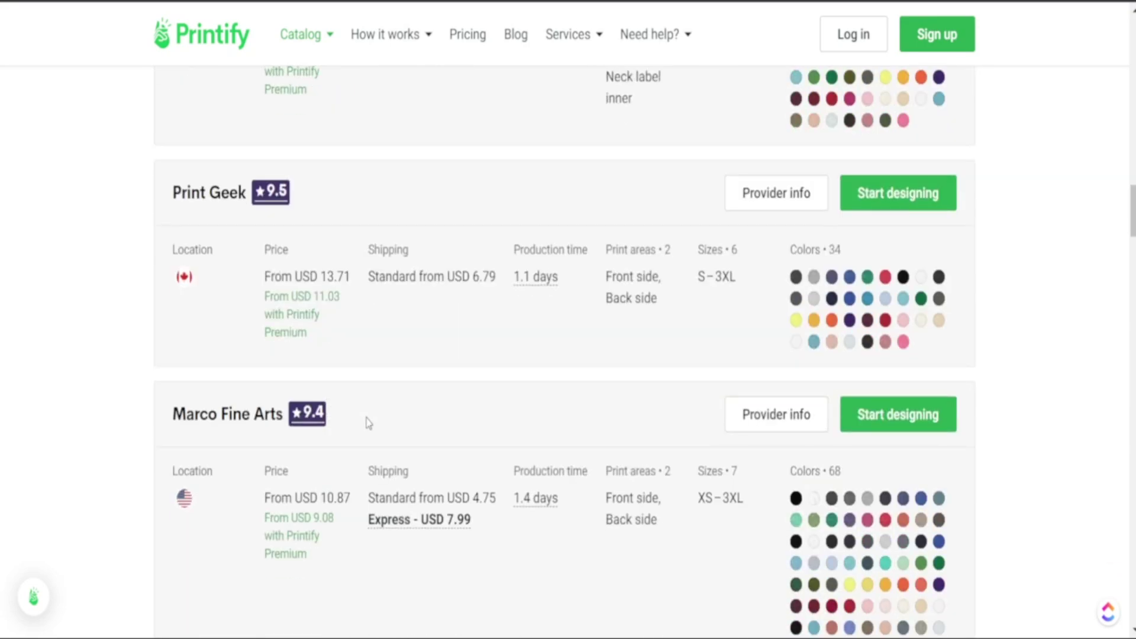
Step: Read the tooltip on a provider's 'Express - USD 7.99' label
mouse_move(414, 531)
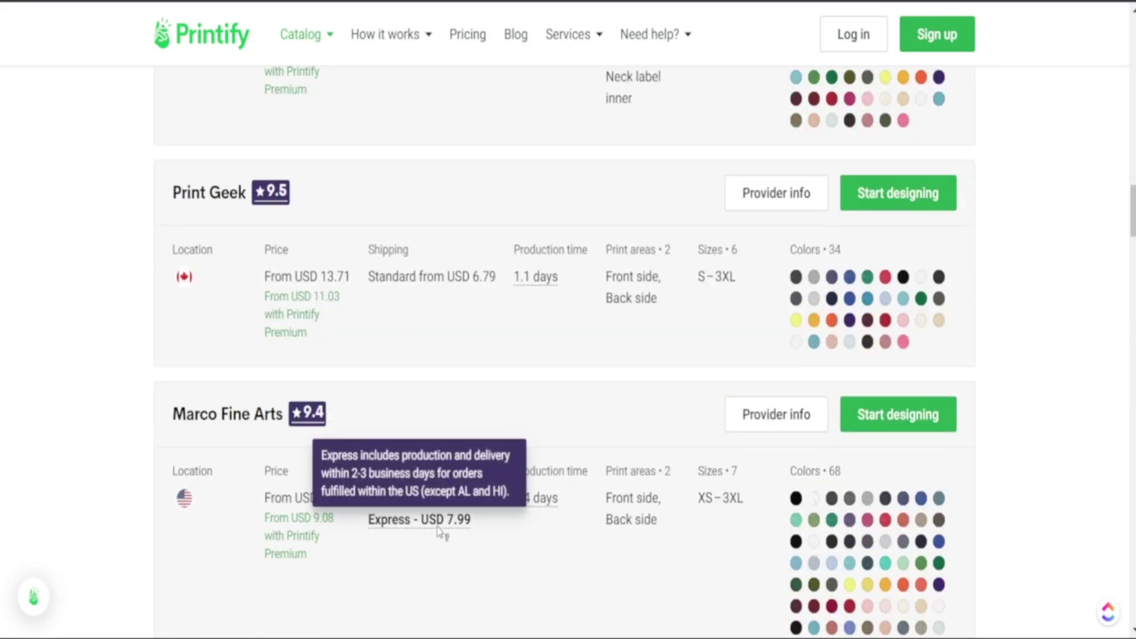
scroll(456, 505, up, 1)
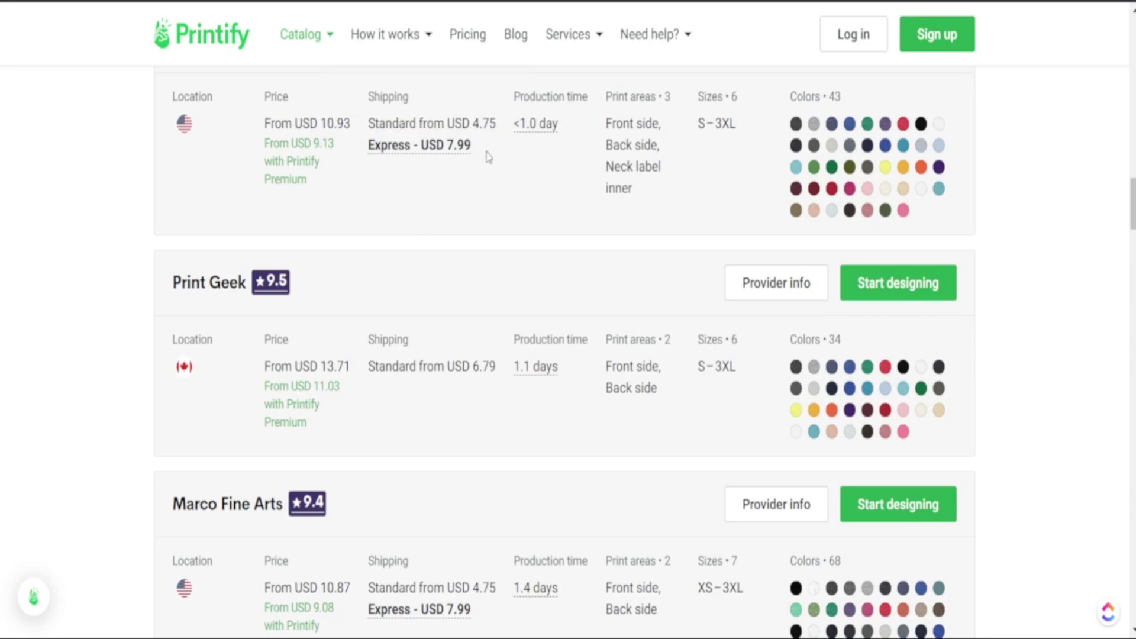
scroll(448, 253, up, 1)
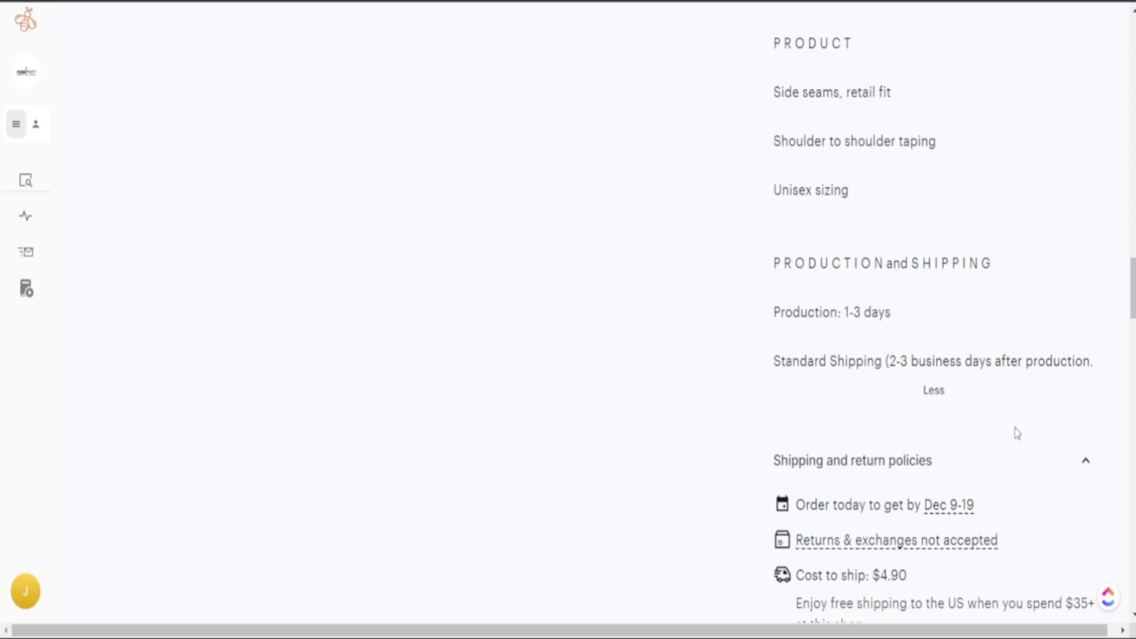
Step: Highlight the 1-3 day production time in the Etsy listing's Production and Shipping section
drag(864, 313, 844, 313)
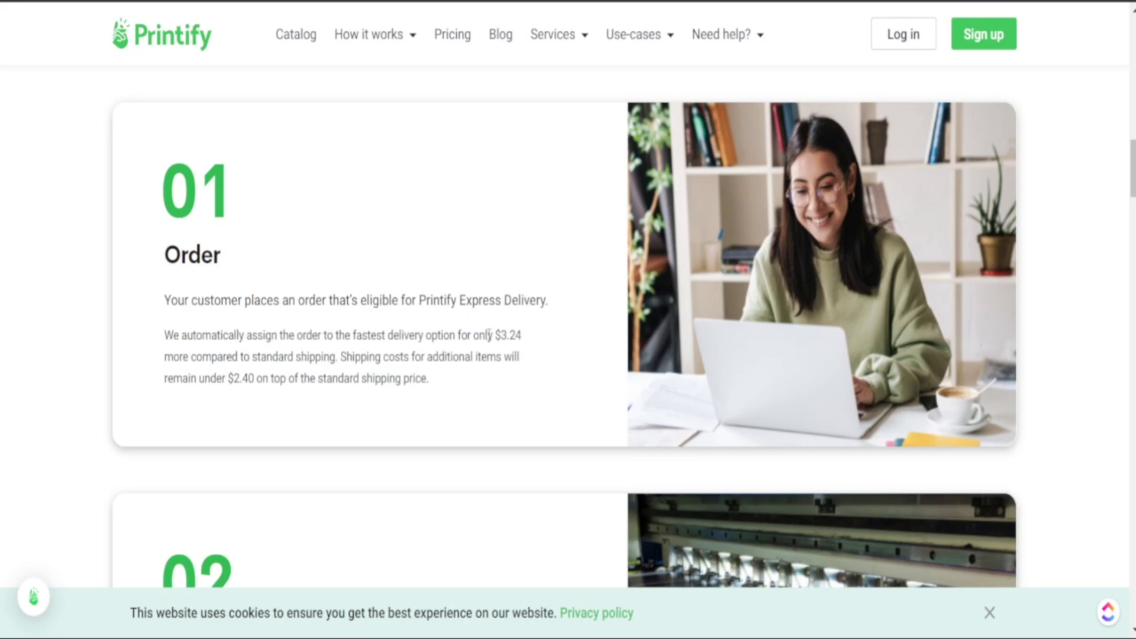
Step: Highlight the $3.24 extra cost of Express shipping, then clear the selection
drag(495, 335, 427, 357)
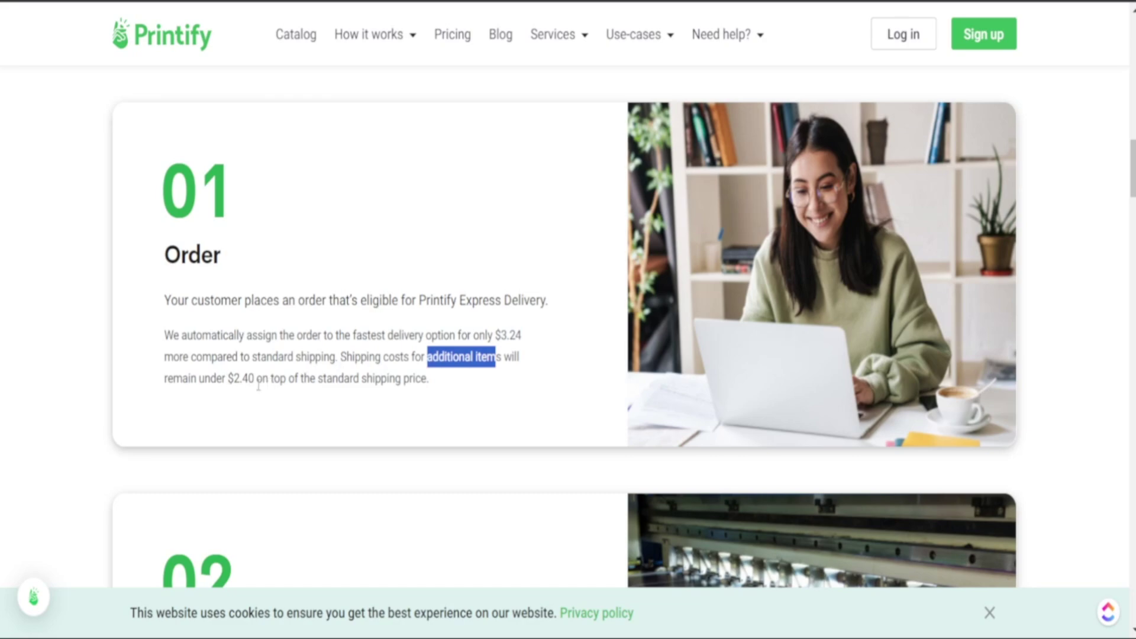
drag(258, 382, 456, 383)
click(452, 385)
Step: Scroll through Express Delivery steps 01–04 from order to delivery
scroll(445, 387, down, 1)
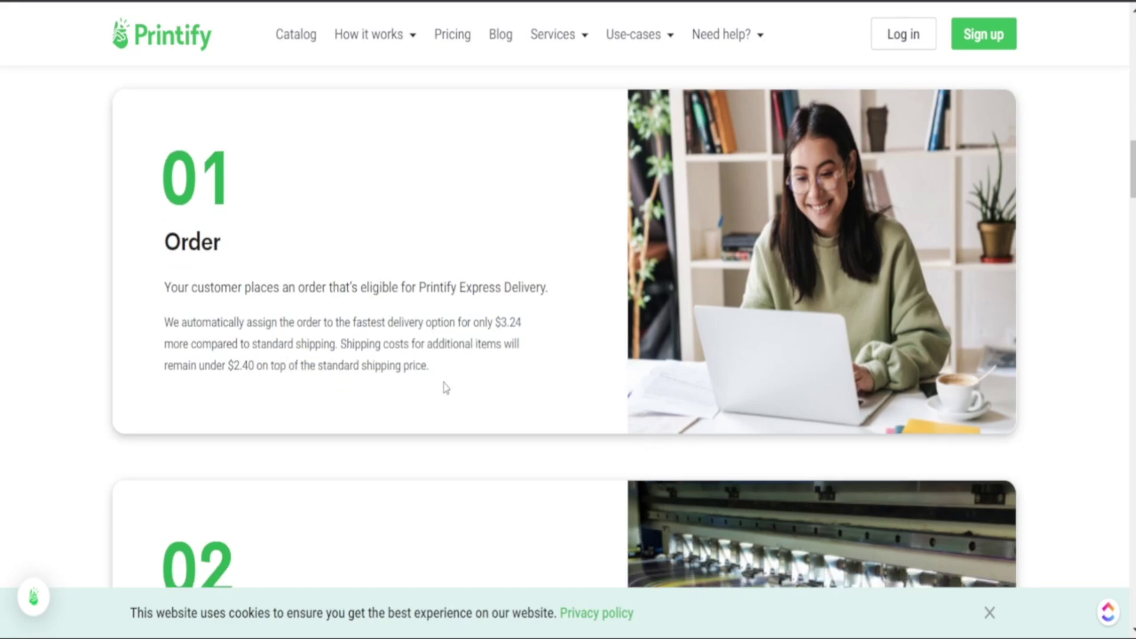
scroll(445, 388, down, 5)
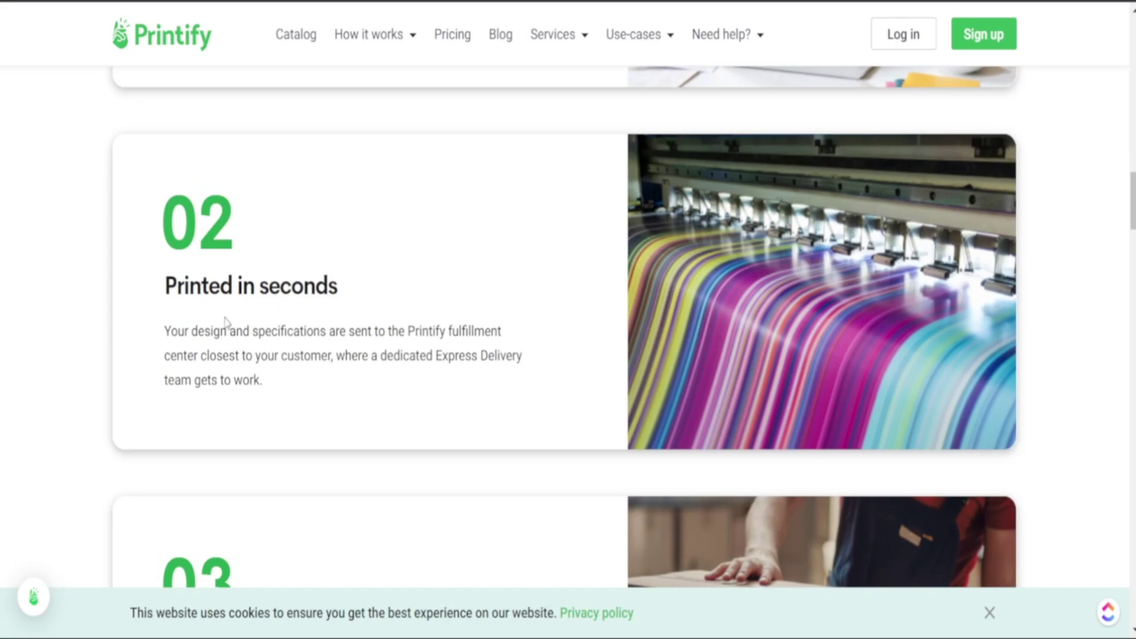
scroll(225, 323, down, 4)
scroll(236, 400, down, 5)
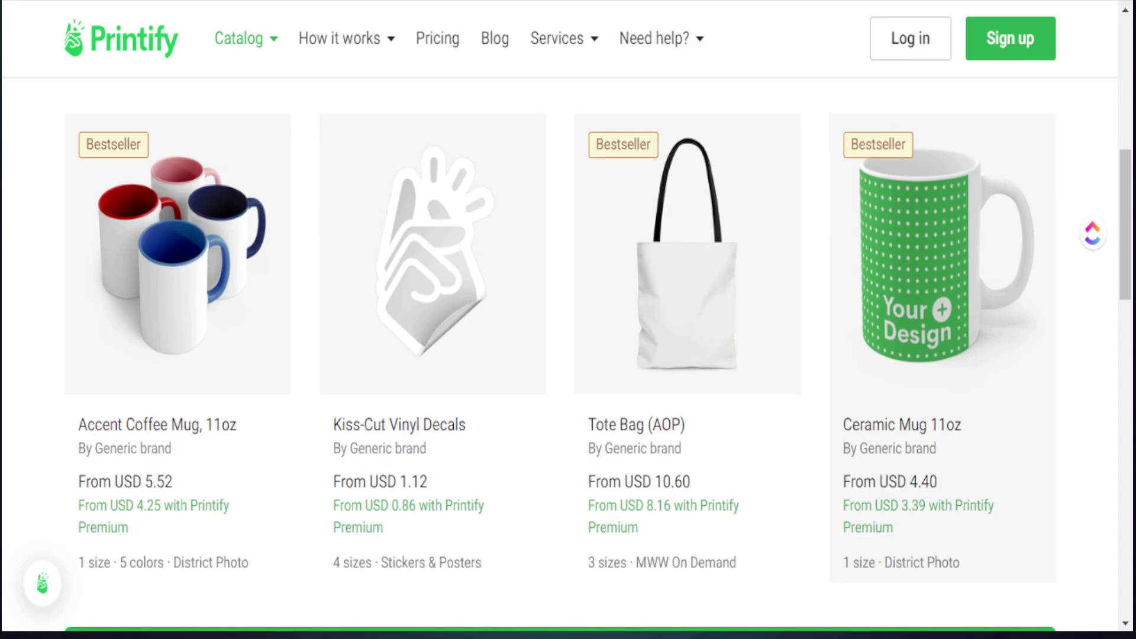
Step: Scroll the catalog to view the Express Delivery banner promising cart-to-door delivery in 2-3 days
scroll(568, 355, down, 10)
scroll(568, 355, up, 2)
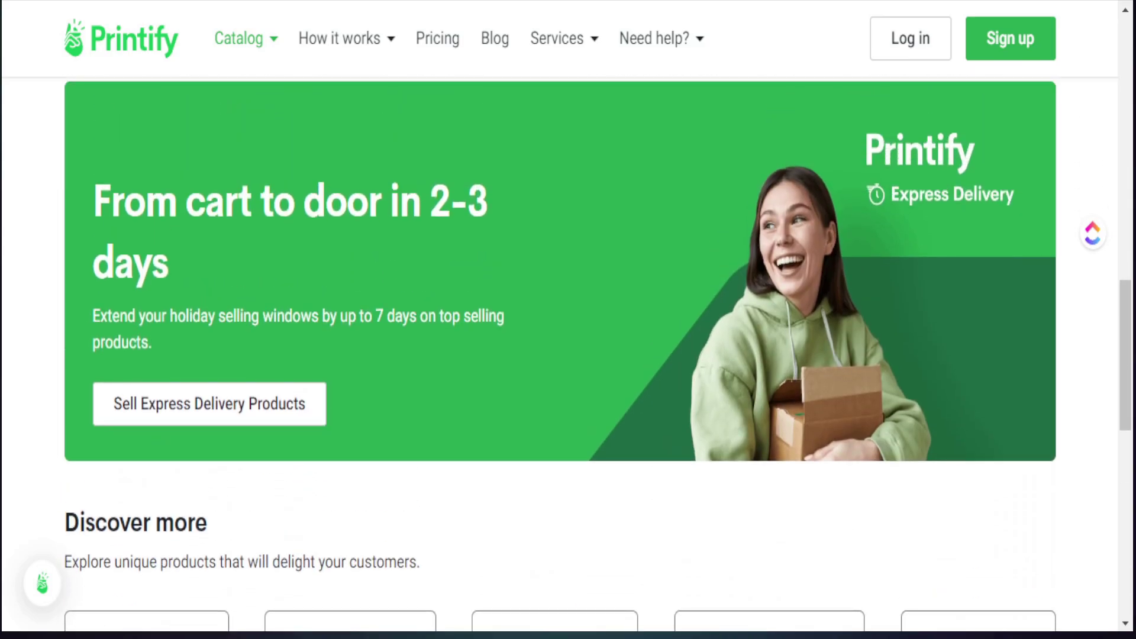